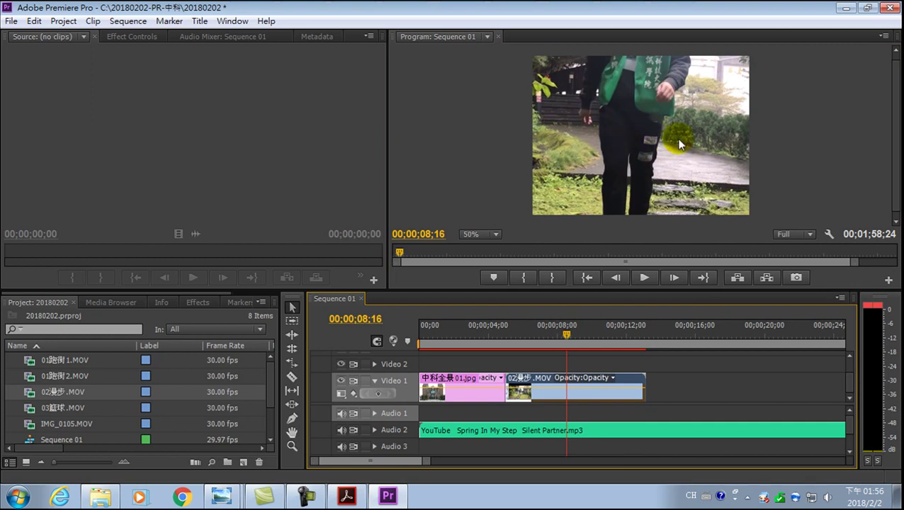
Step: At 25% preview zoom, shrink the 02漫步.MOV clip to fit the frame, then restore 50% zoom
click(496, 235)
click(485, 287)
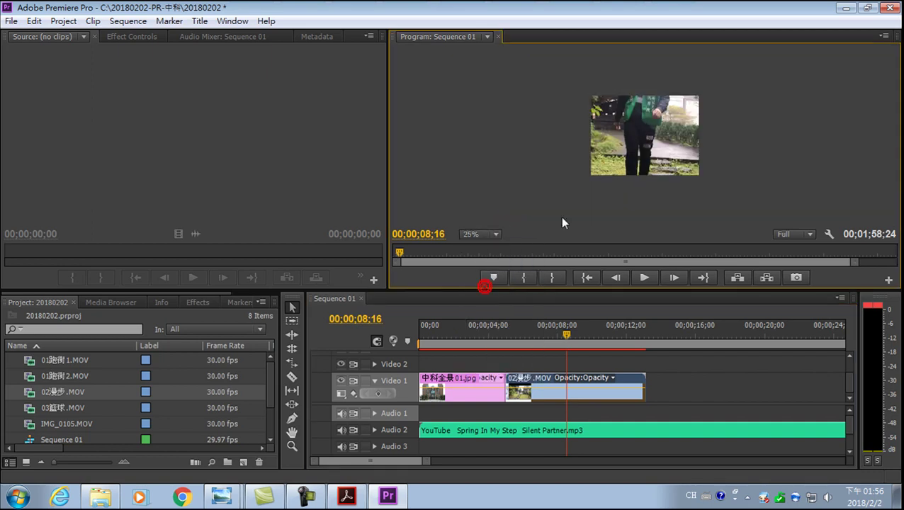
double_click(641, 134)
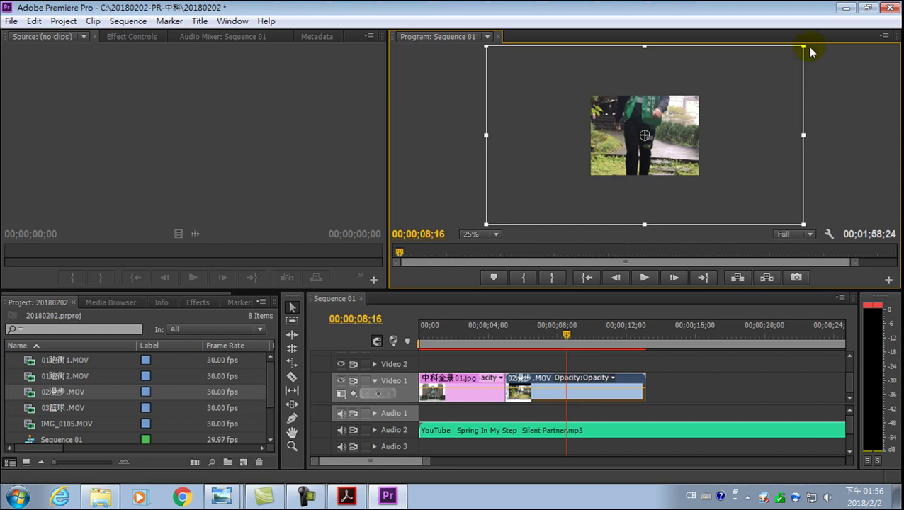
drag(802, 46, 750, 94)
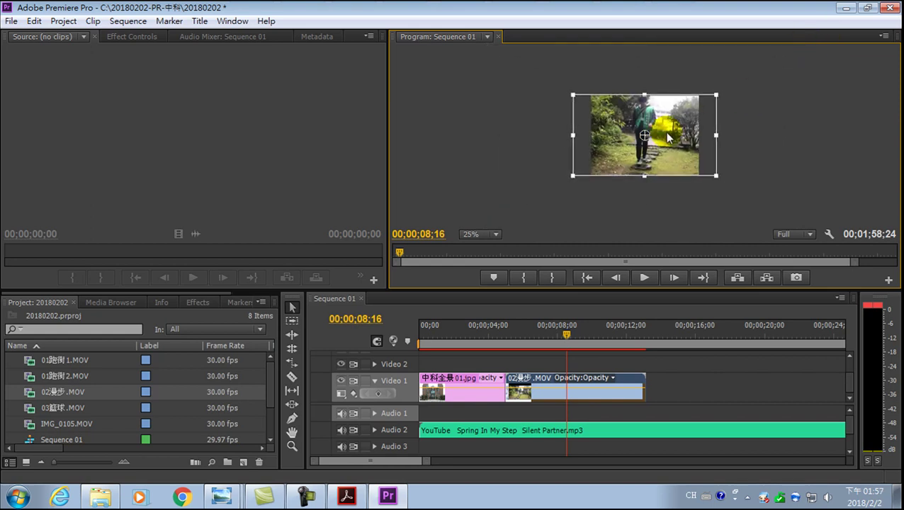
mouse_move(566, 339)
mouse_down()
mouse_move(501, 354)
mouse_move(505, 347)
mouse_up()
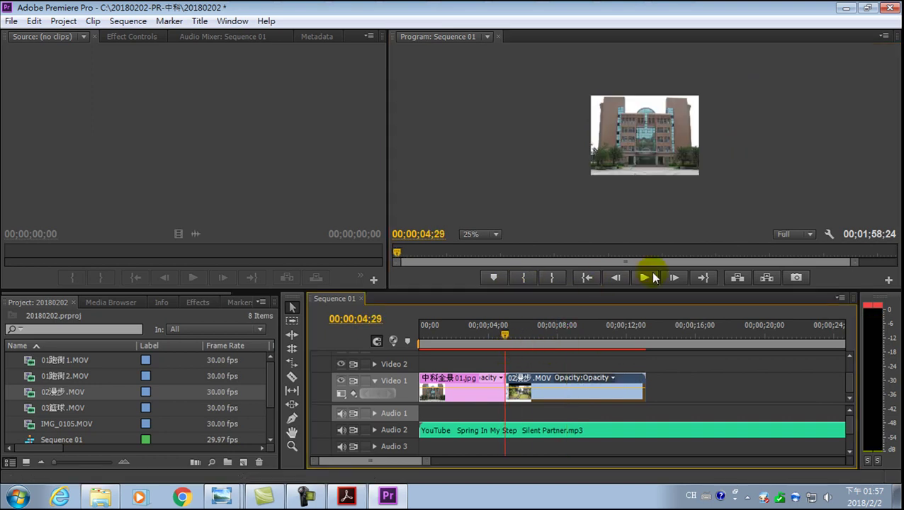
click(494, 234)
click(494, 298)
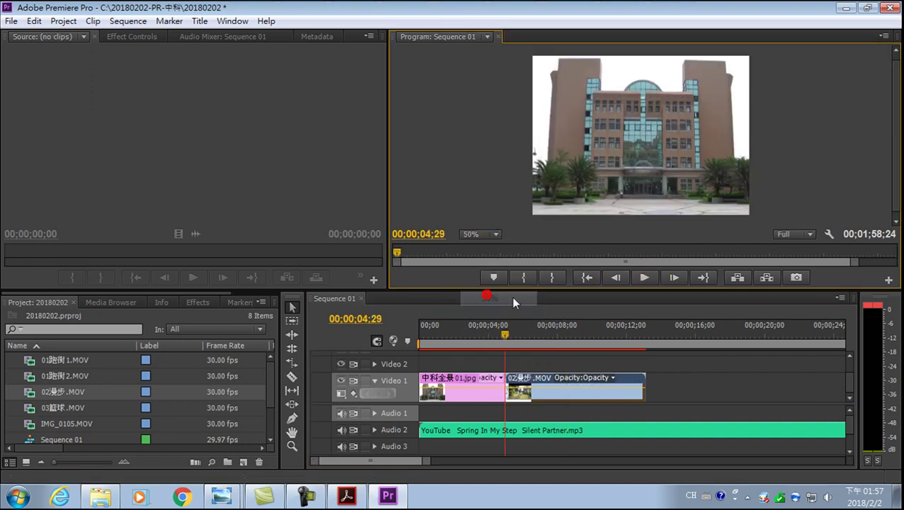
click(642, 278)
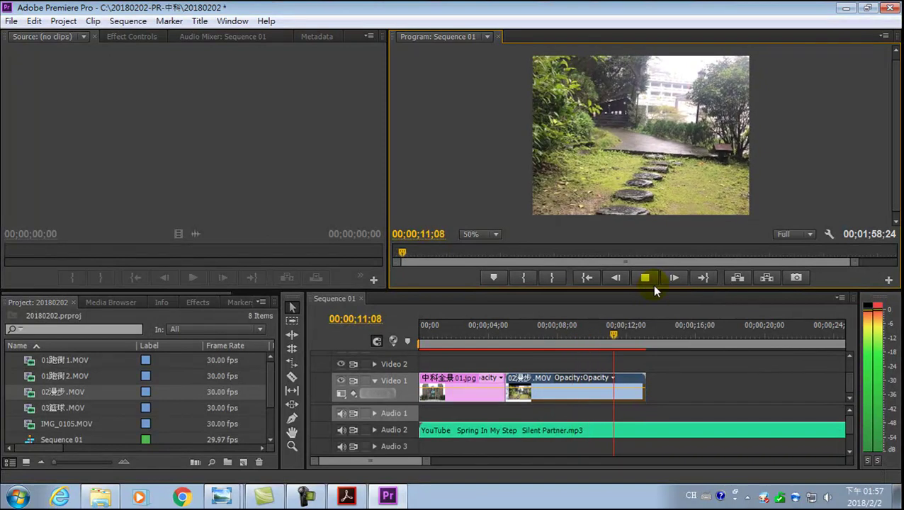
click(608, 340)
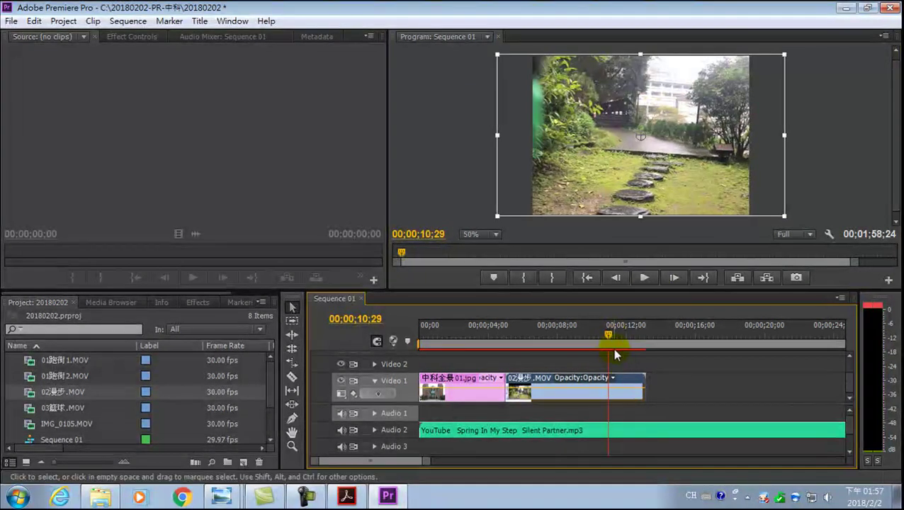
drag(613, 335, 598, 337)
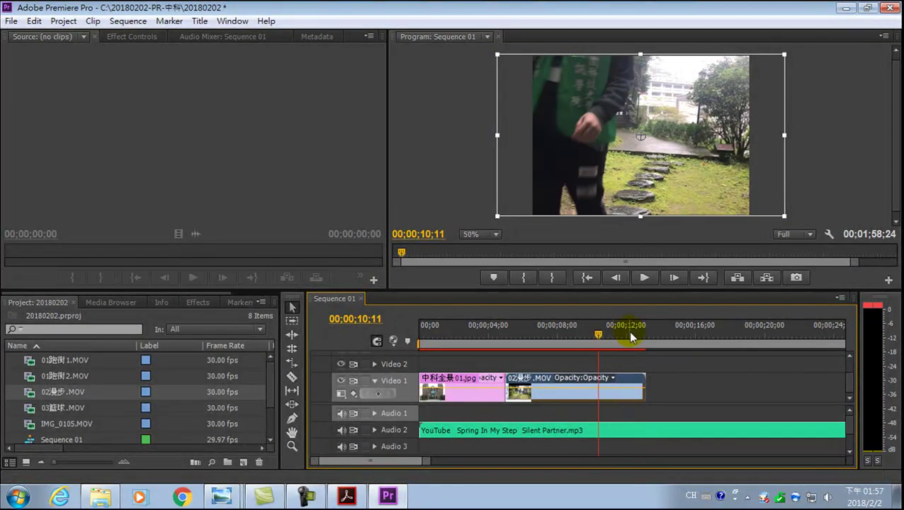
click(644, 278)
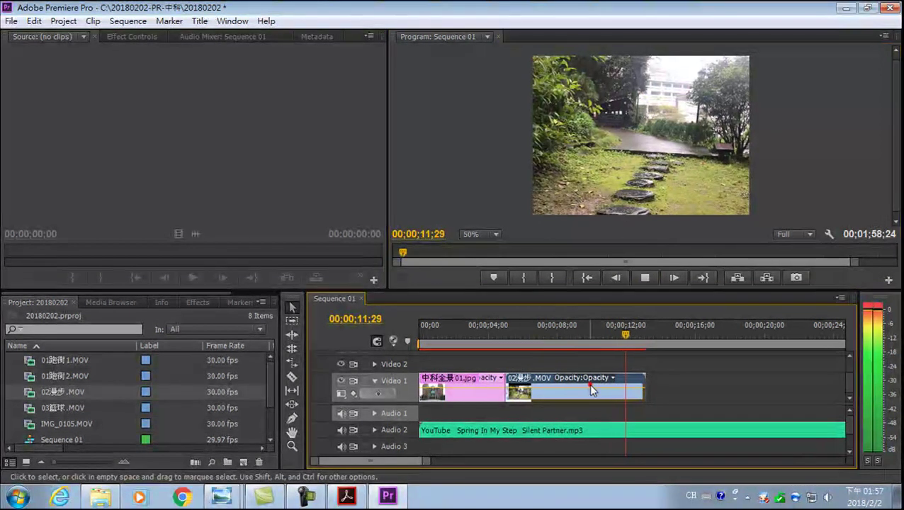
drag(629, 331, 611, 335)
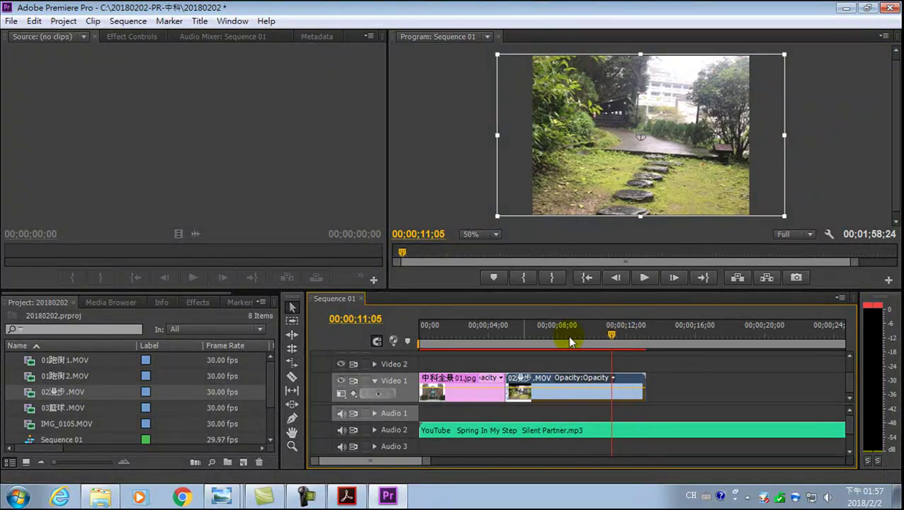
click(484, 336)
click(646, 279)
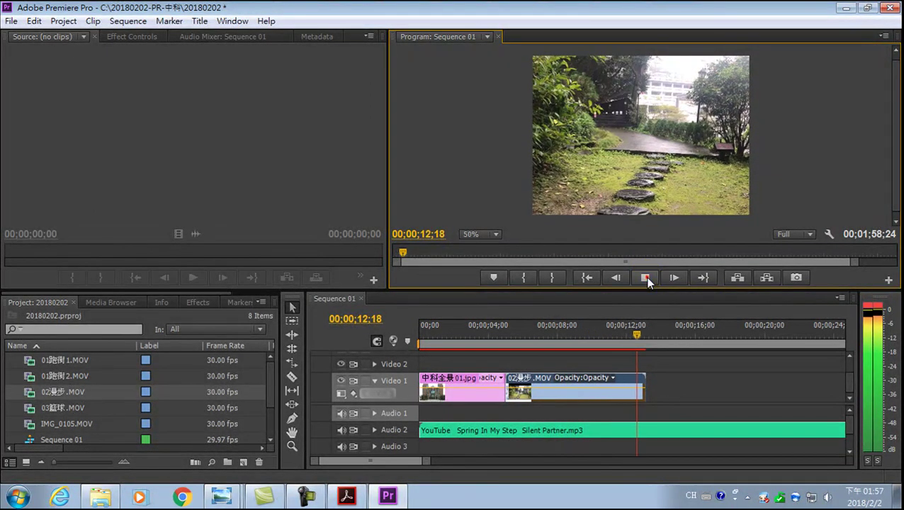
click(645, 278)
drag(637, 339, 592, 350)
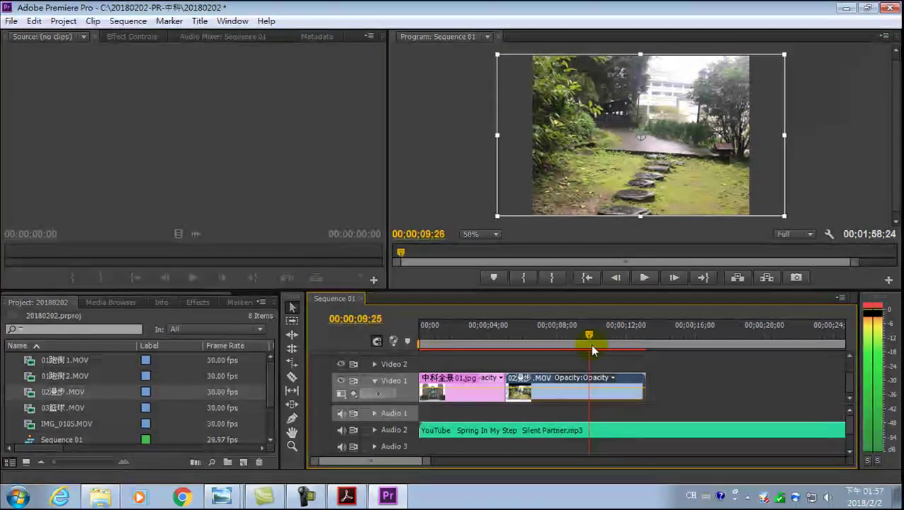
click(644, 277)
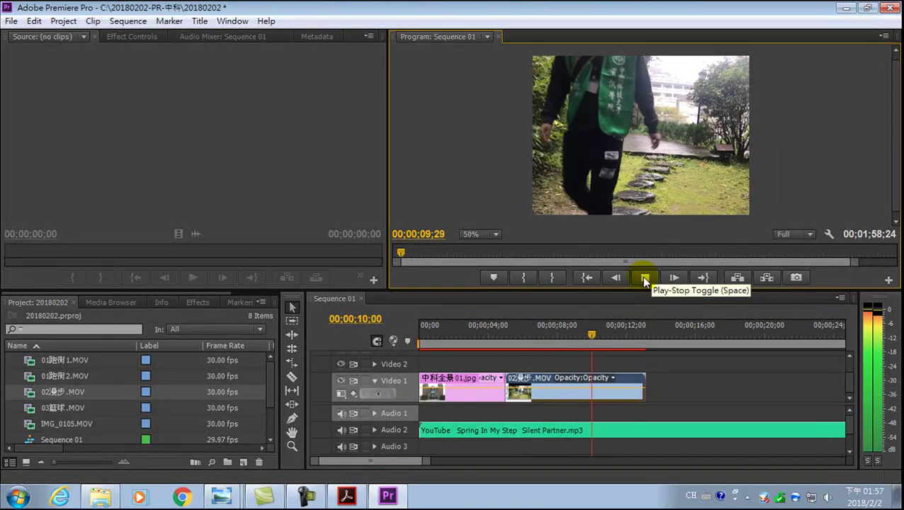
click(557, 330)
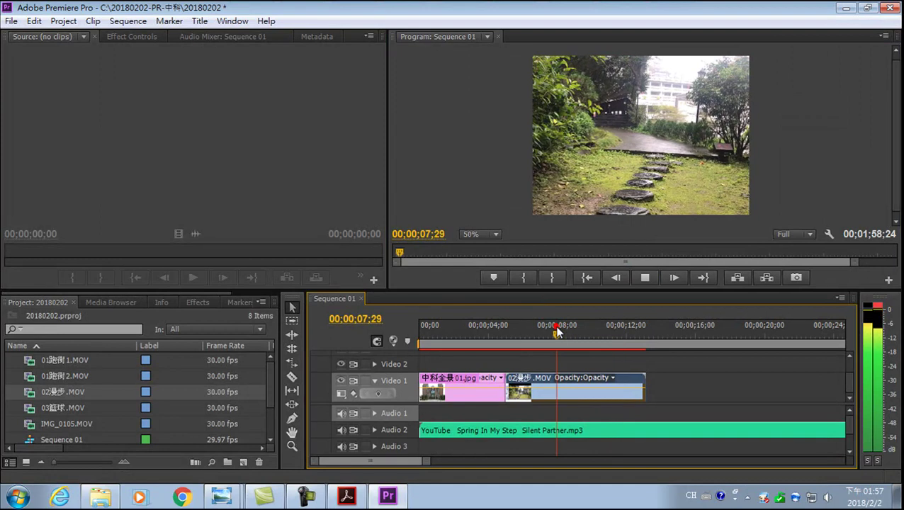
click(556, 330)
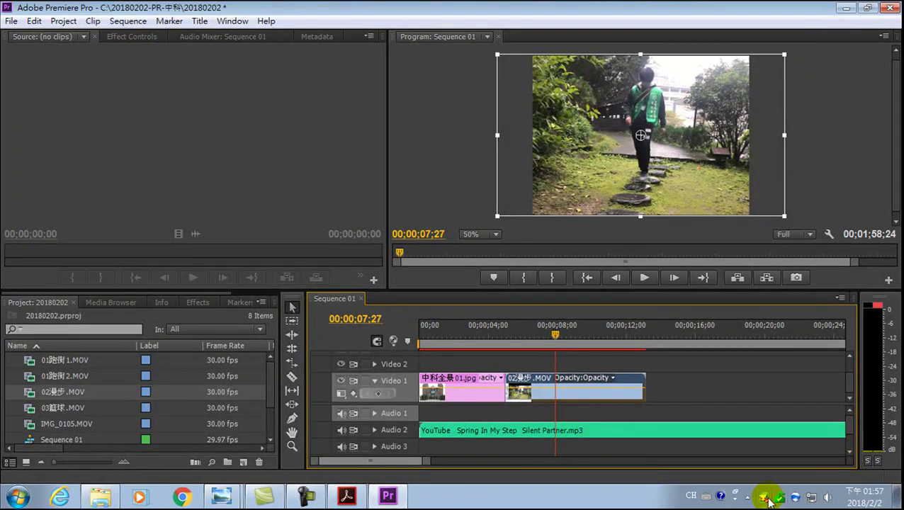
click(826, 498)
drag(830, 404, 830, 374)
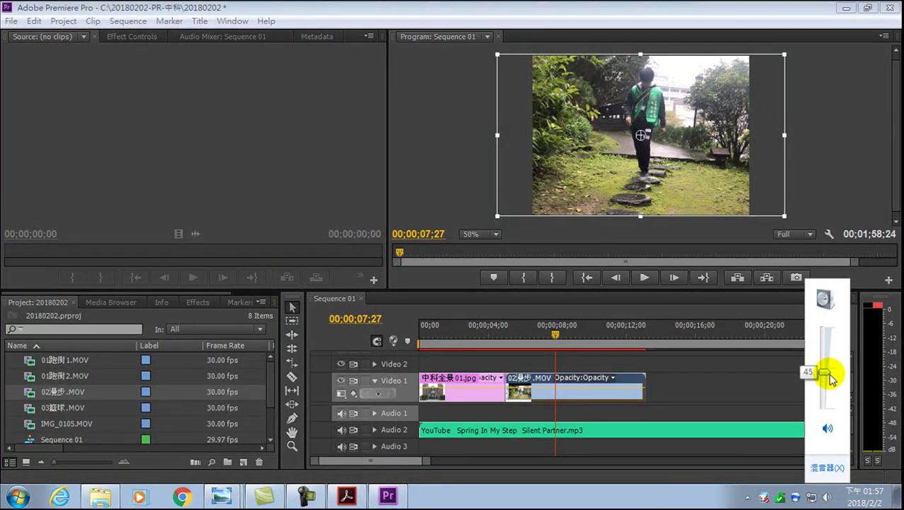
click(642, 278)
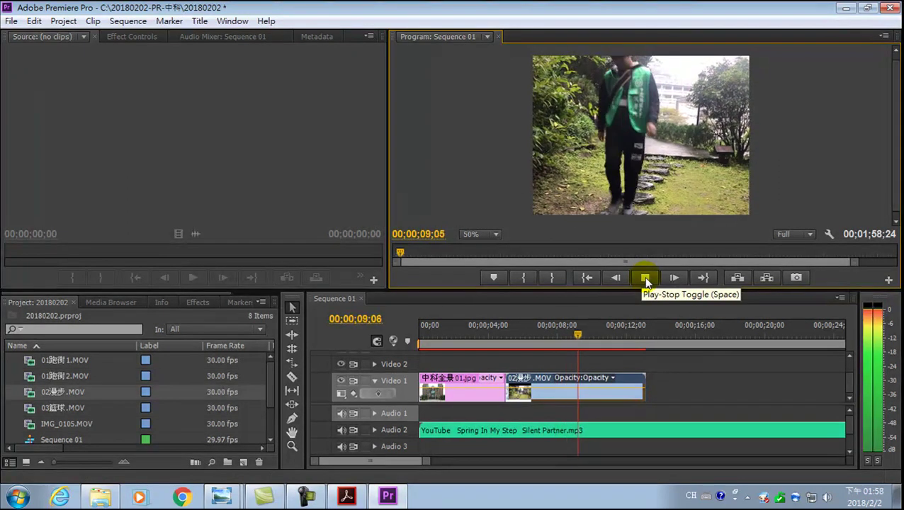
click(646, 278)
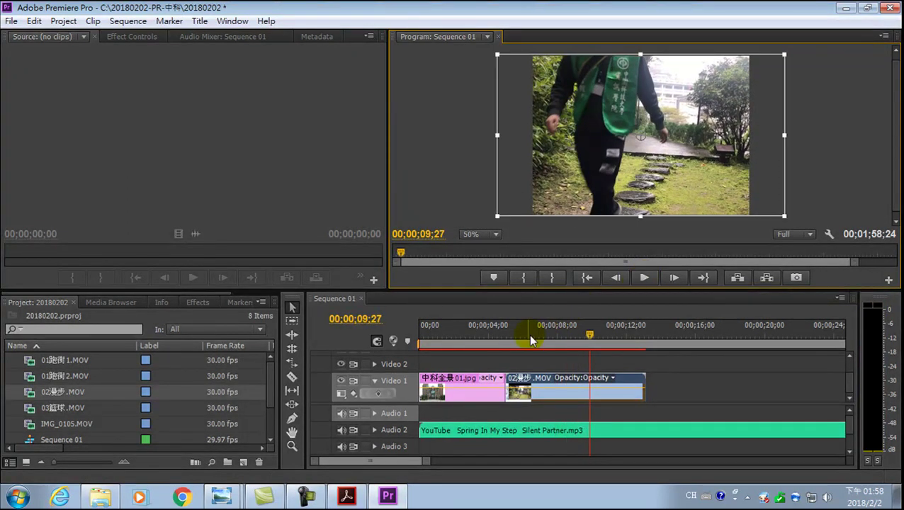
click(484, 333)
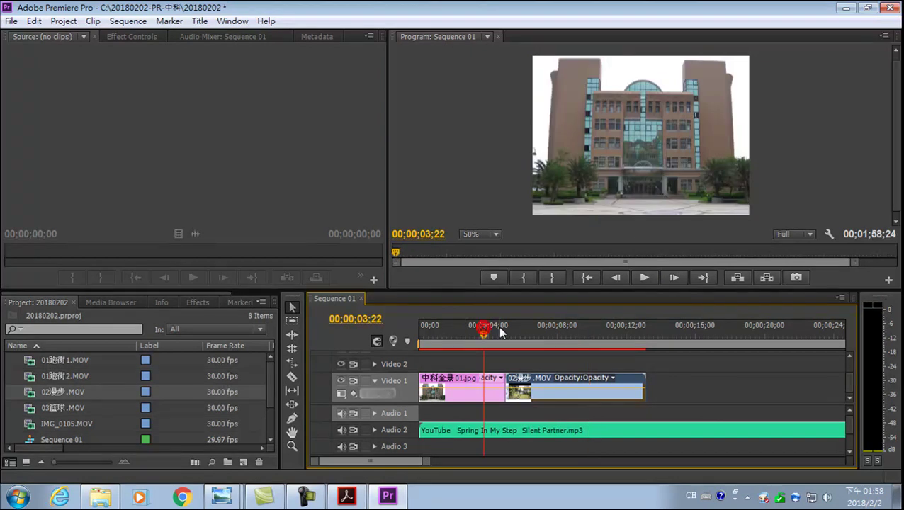
click(645, 278)
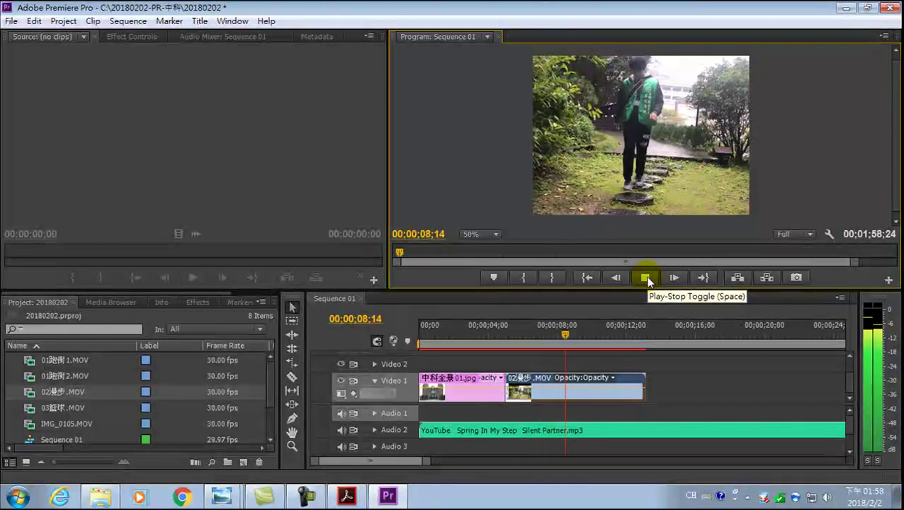
click(646, 279)
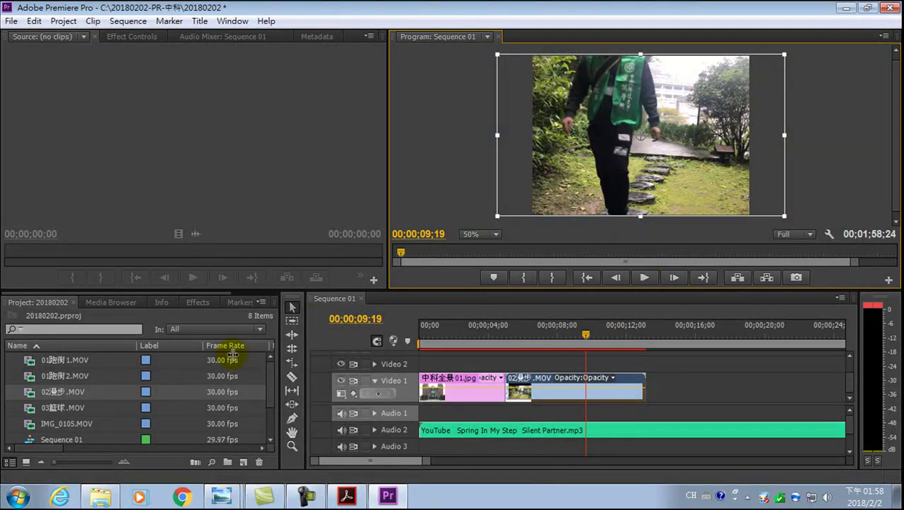
click(293, 379)
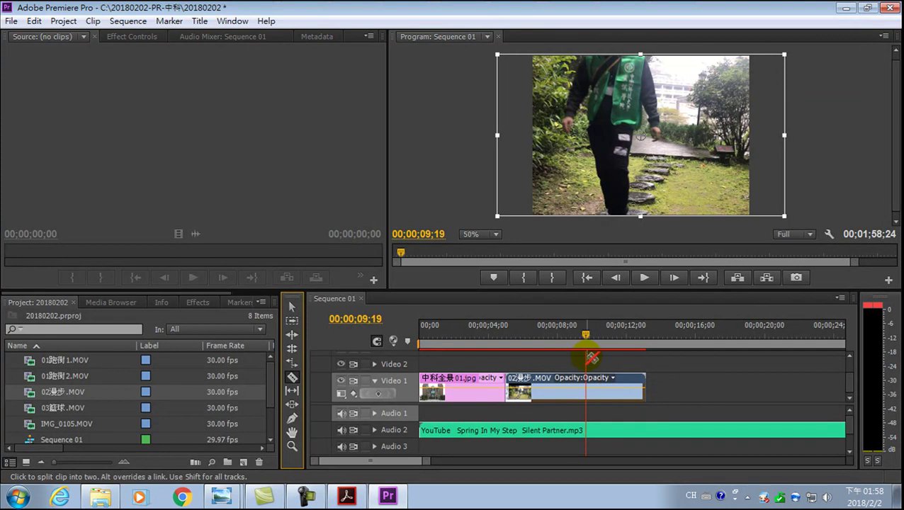
click(587, 392)
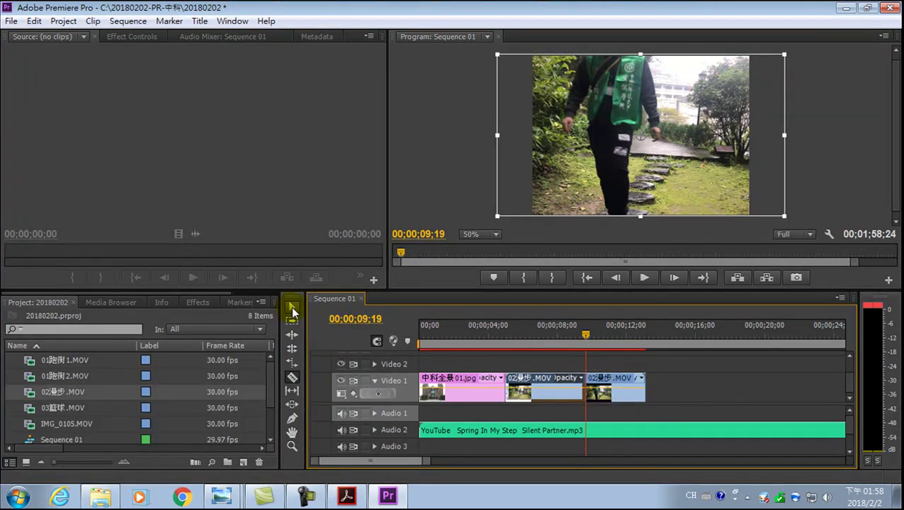
click(293, 310)
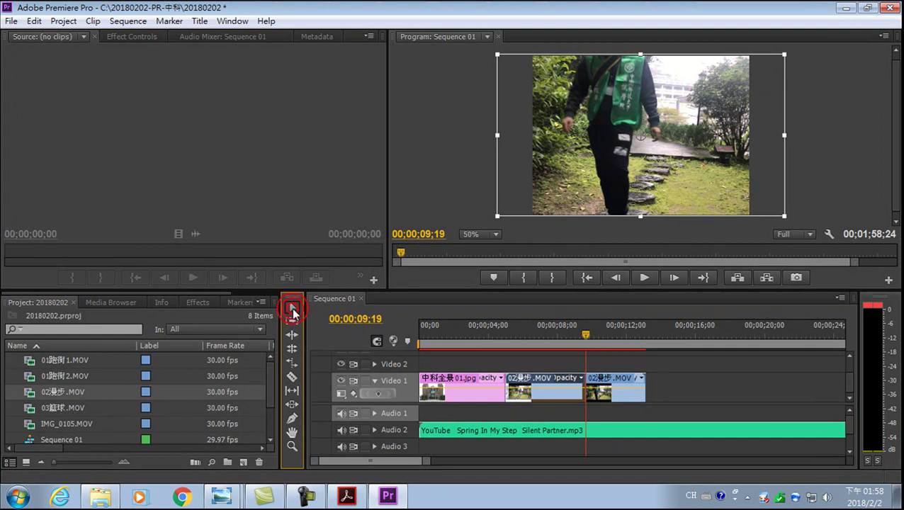
click(608, 393)
key(Delete)
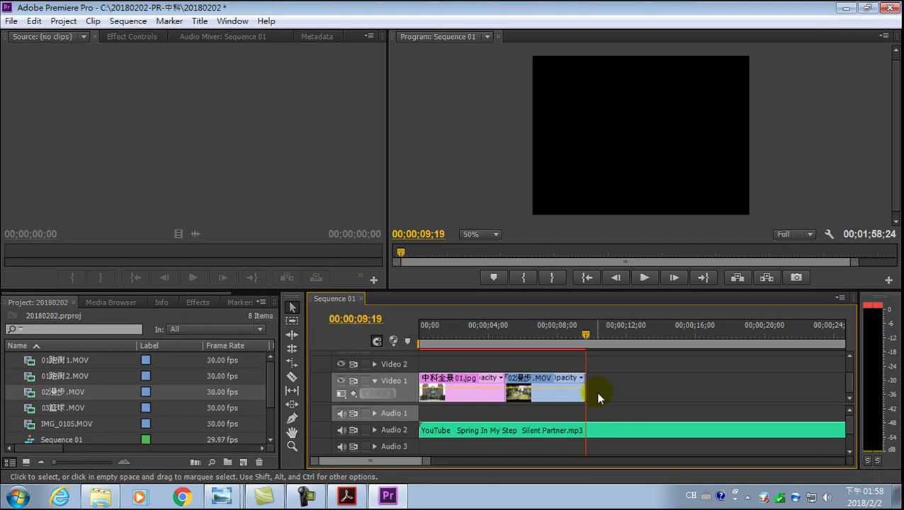
click(568, 334)
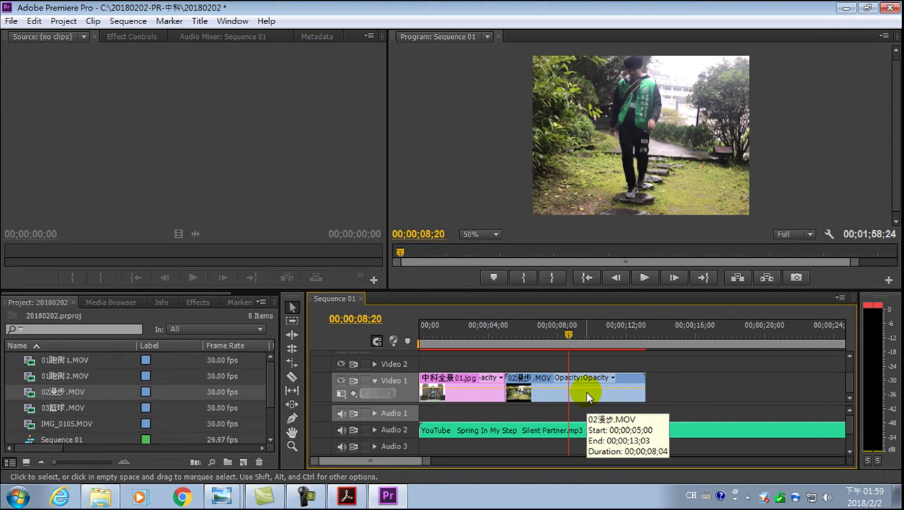
Step: Set the 02漫步.MOV clip's speed to 50%, stretching its duration to 00;00;16;08
right_click(549, 395)
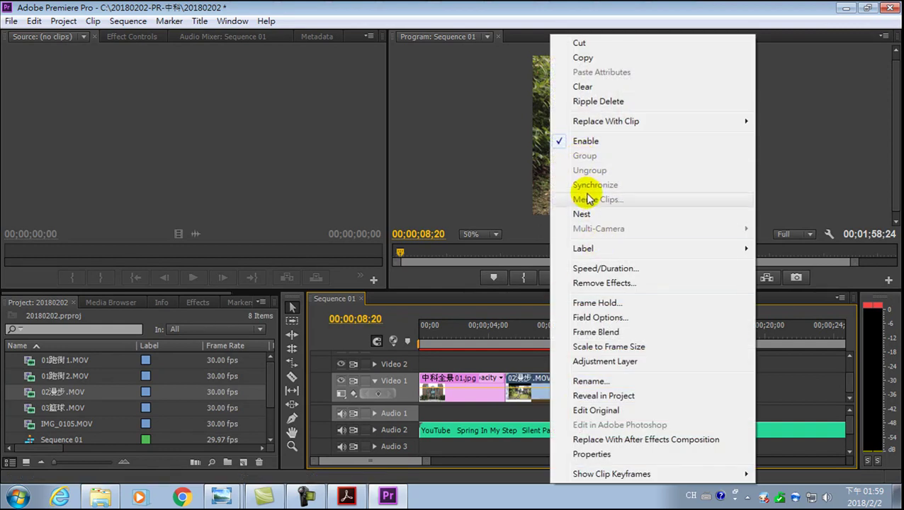
click(582, 272)
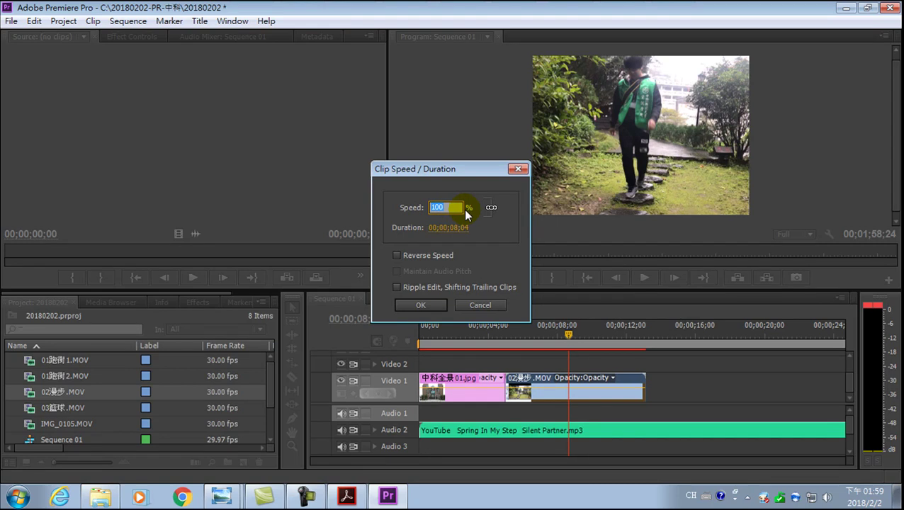
text(50)
key(Return)
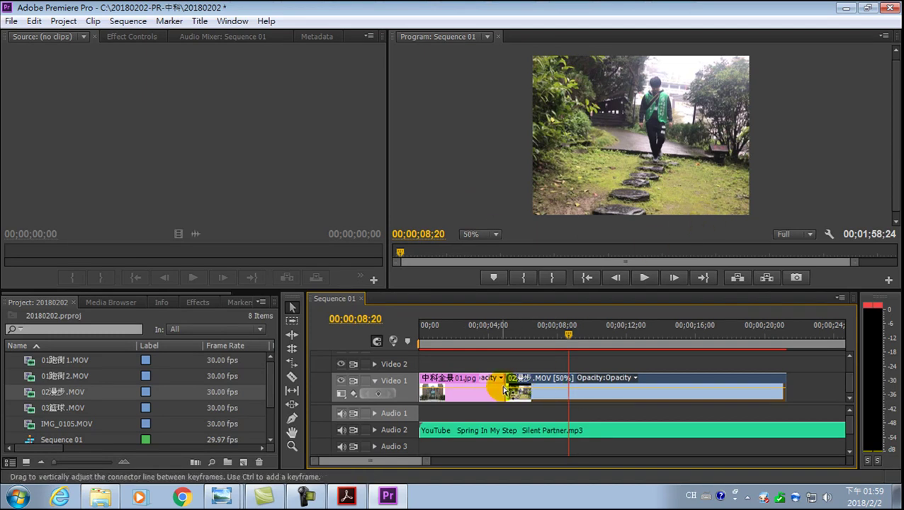
click(535, 334)
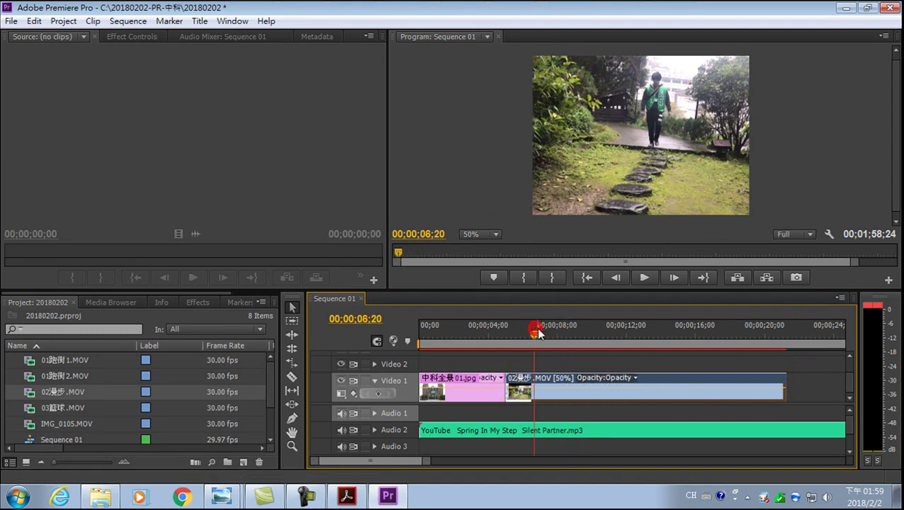
click(496, 328)
click(640, 279)
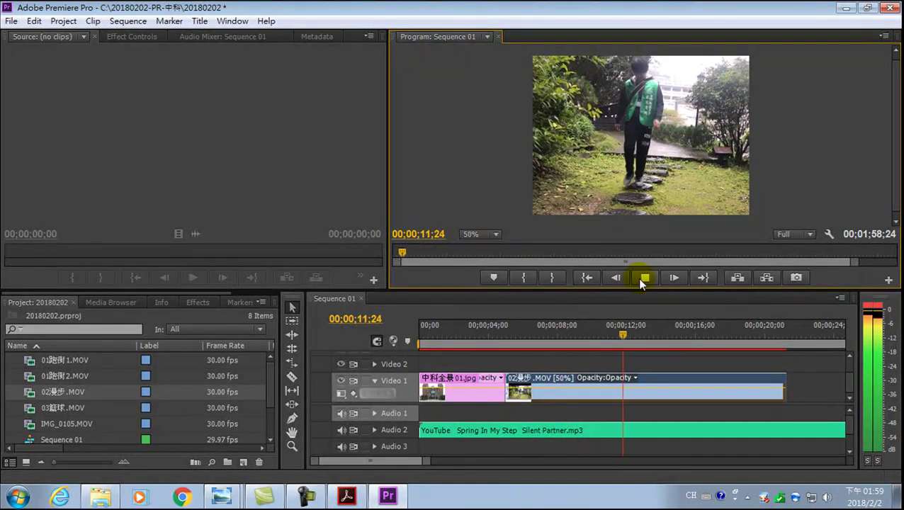
click(611, 328)
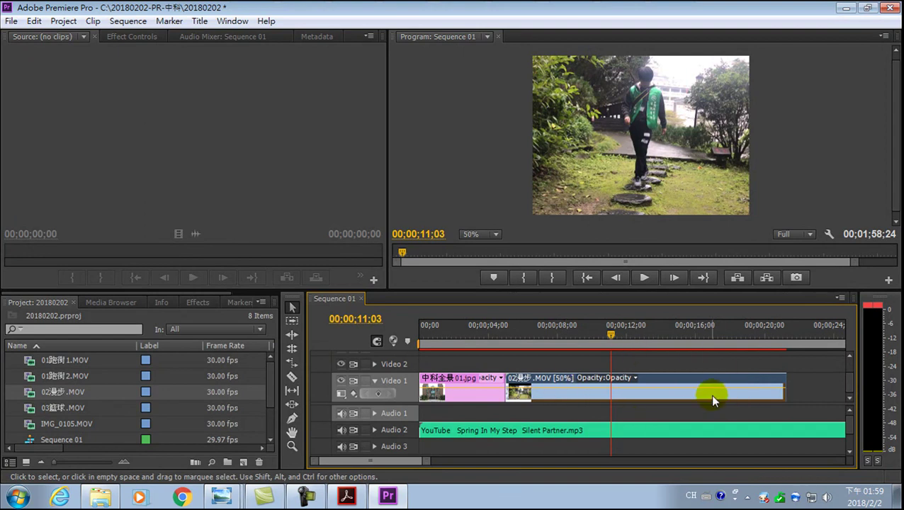
mouse_move(712, 395)
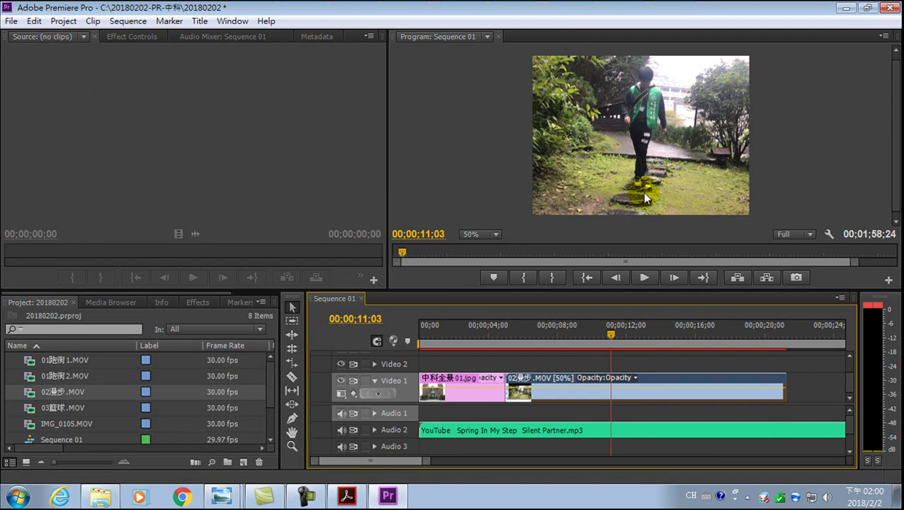
mouse_move(461, 2)
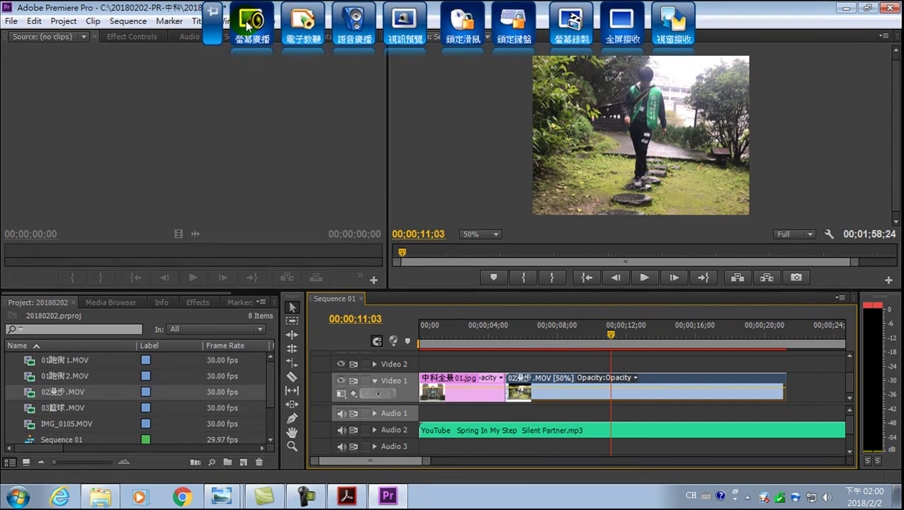
click(247, 27)
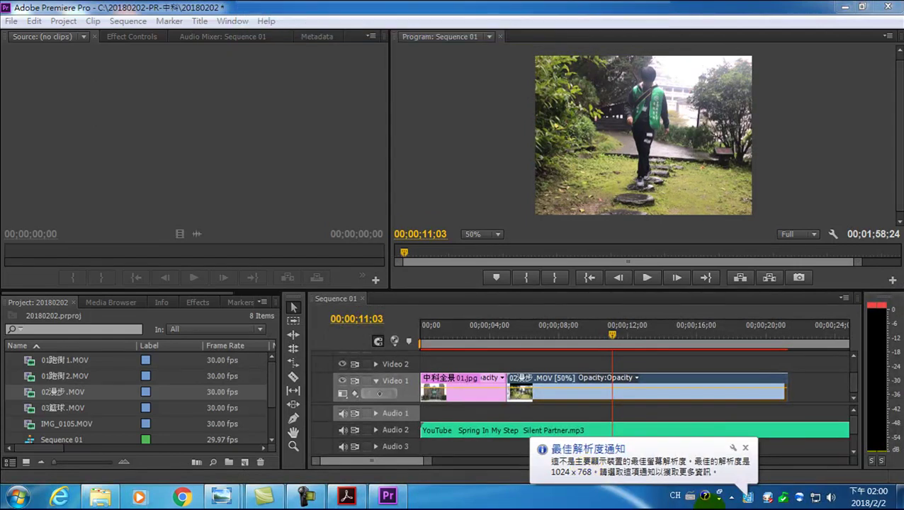
click(745, 450)
click(592, 343)
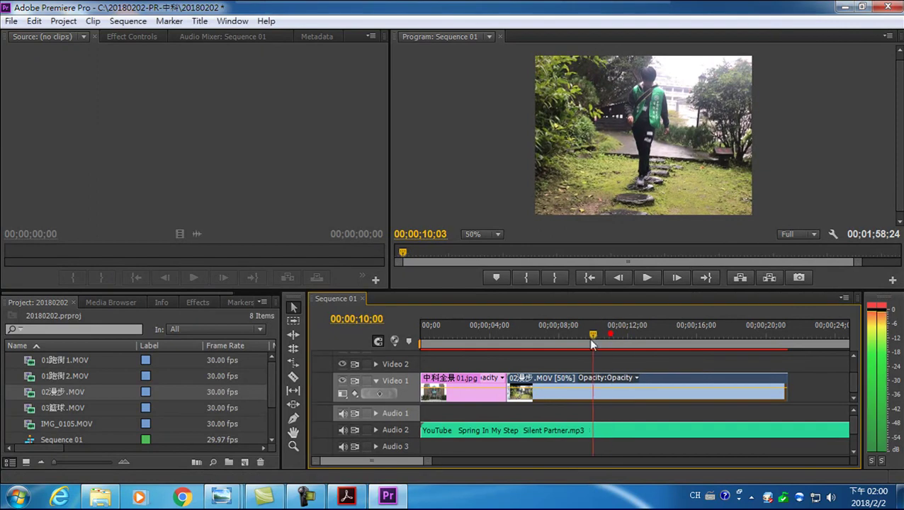